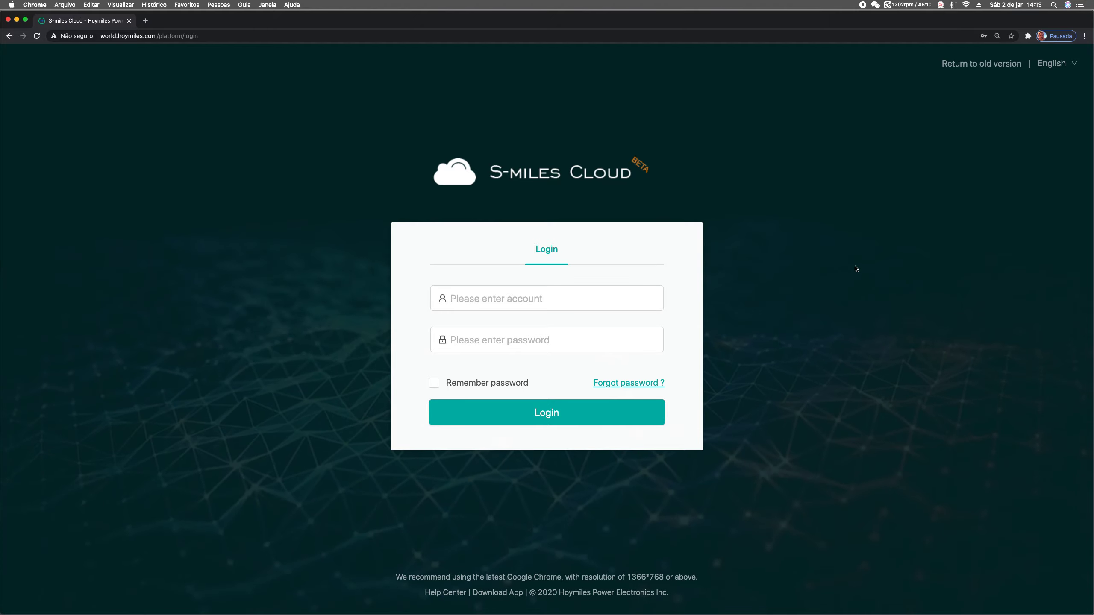
Sign in to S-Miles Cloud with the saved Chrome login to reach the Home dashboard
click(624, 298)
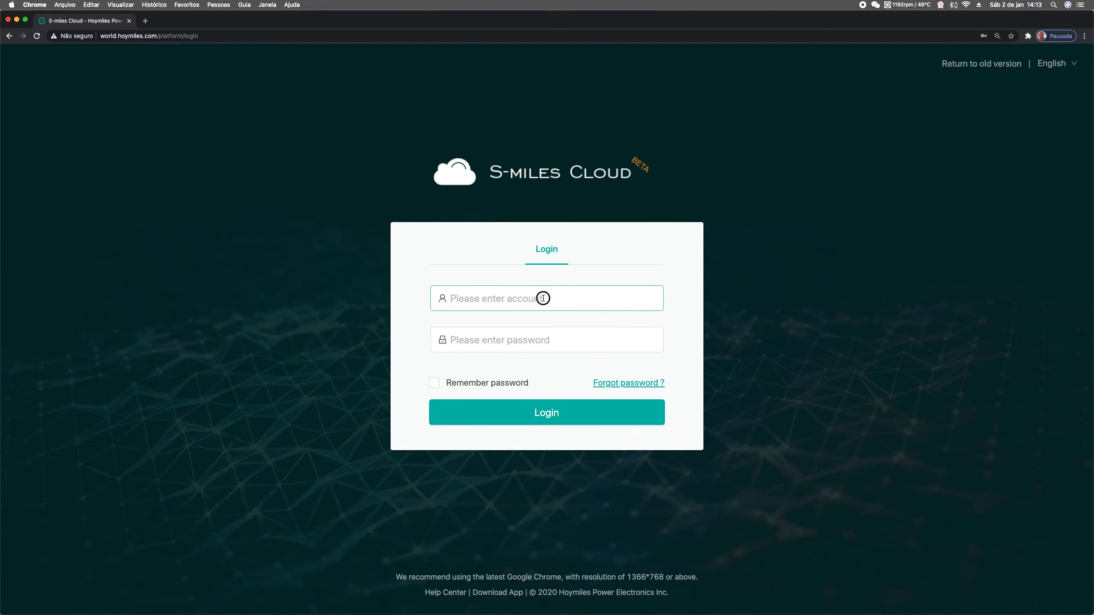
click(473, 323)
click(546, 412)
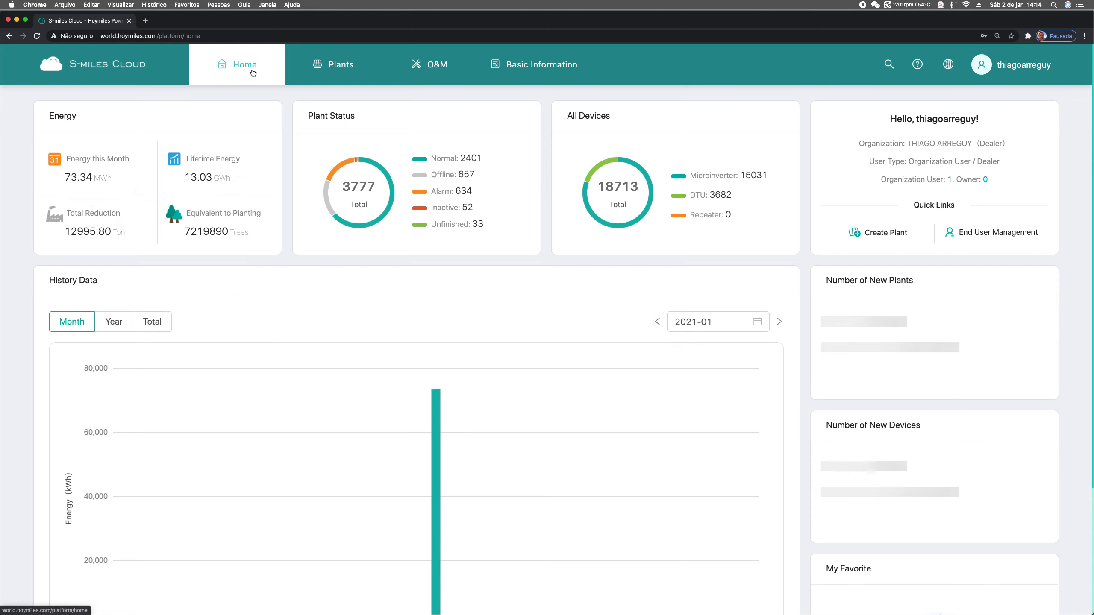
Open Grid Profile Management from the O&M menu
mouse_move(431, 65)
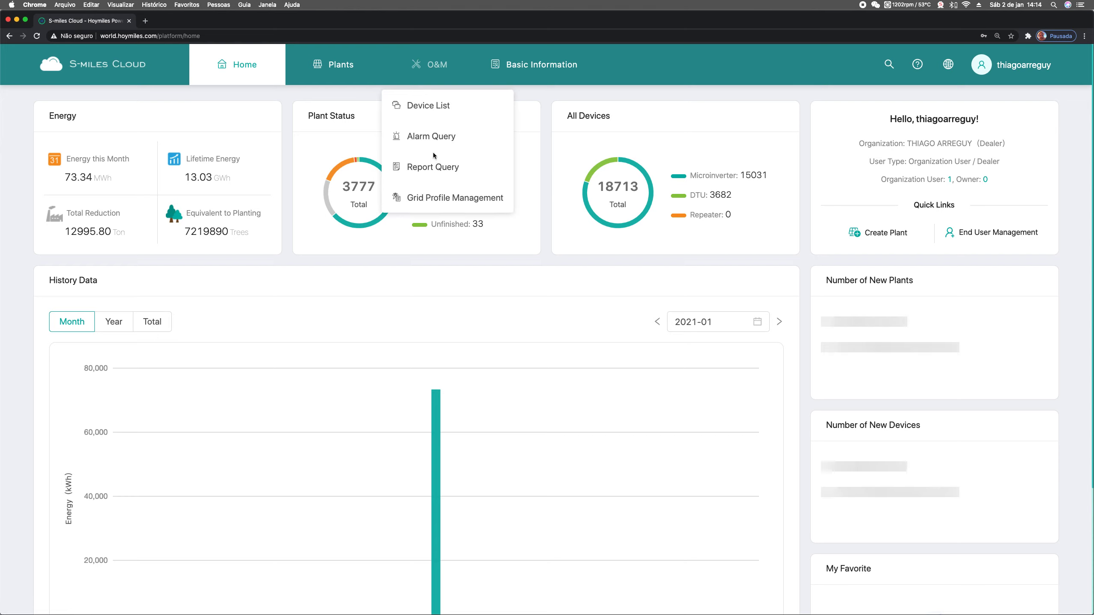
click(461, 199)
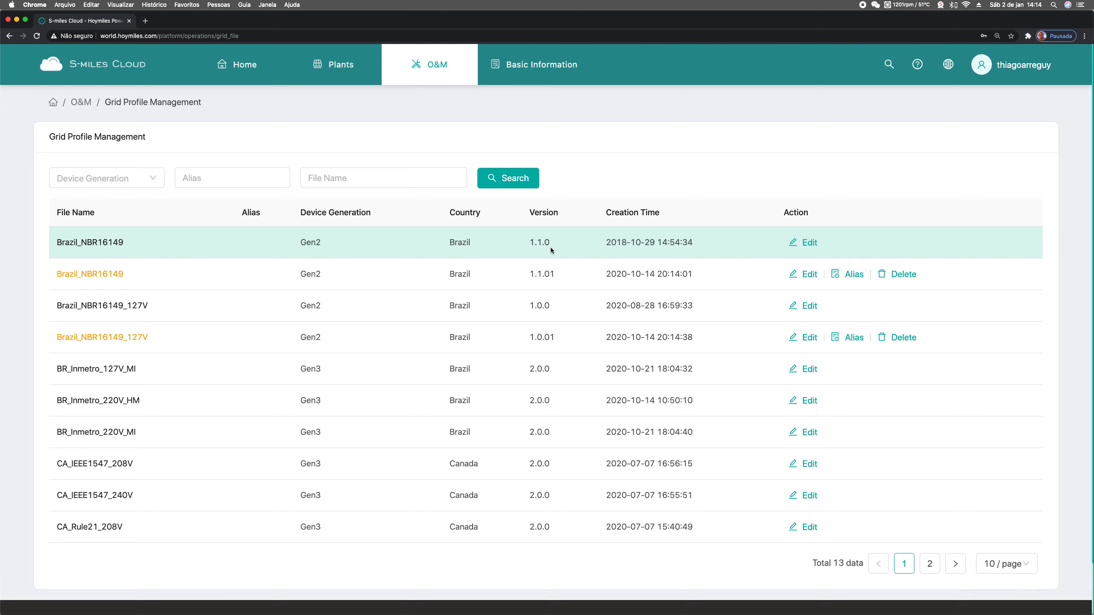
click(796, 245)
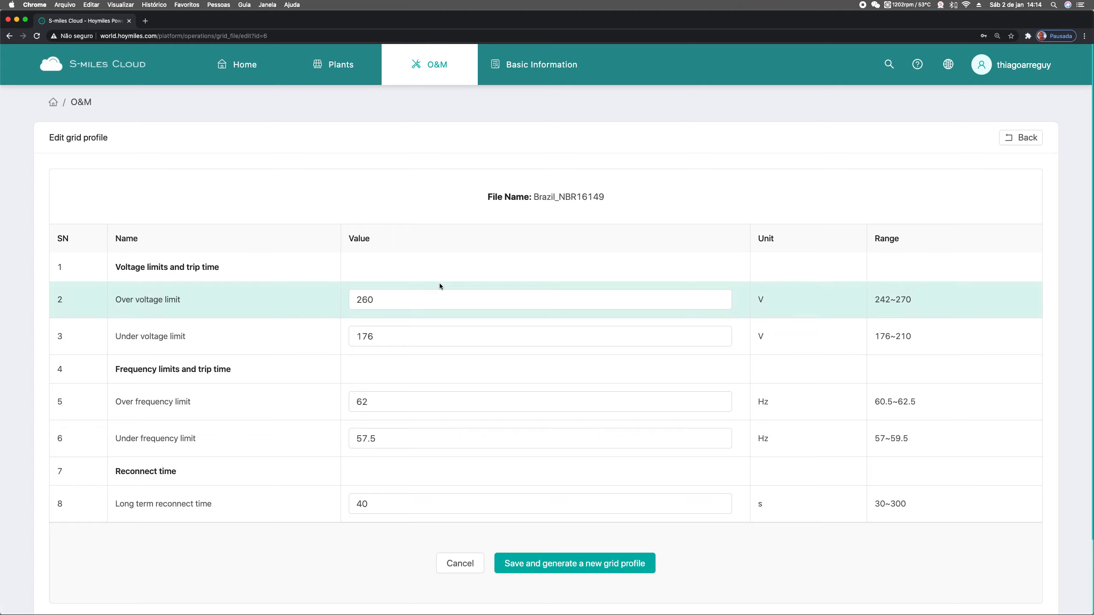
click(451, 300)
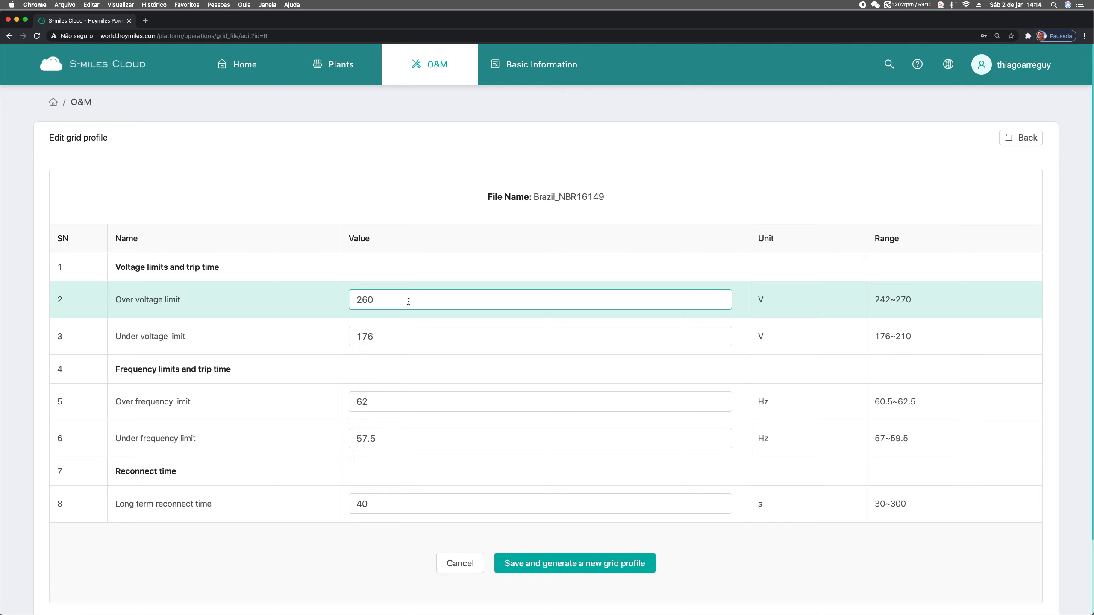
click(398, 508)
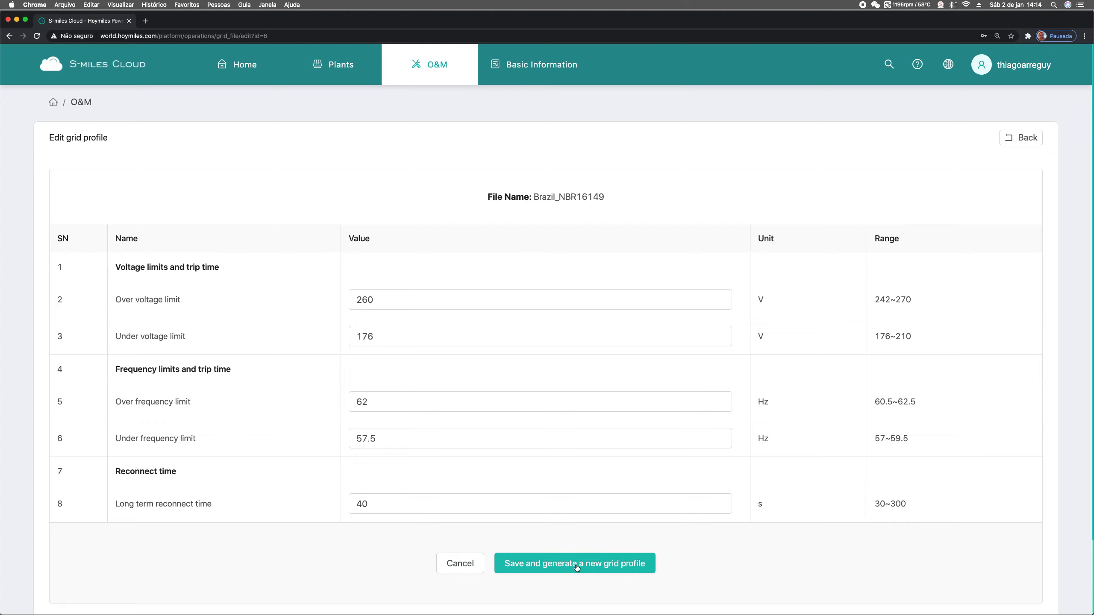
click(469, 567)
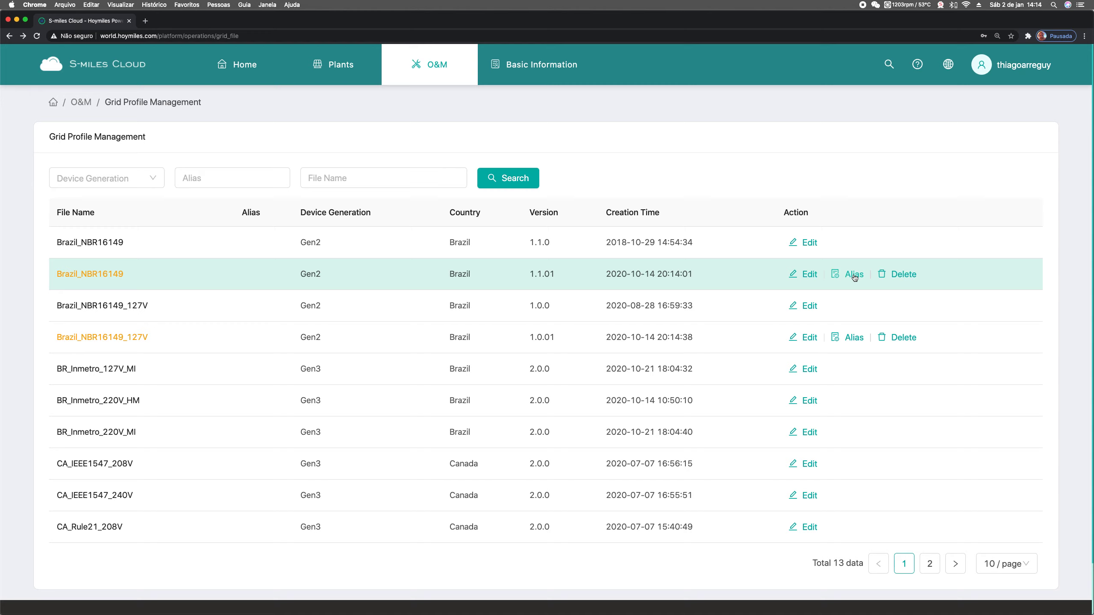
Review the custom Brazil_NBR16149 v1.1.01 values without saving, then bring up its Edit Alias panel
click(814, 275)
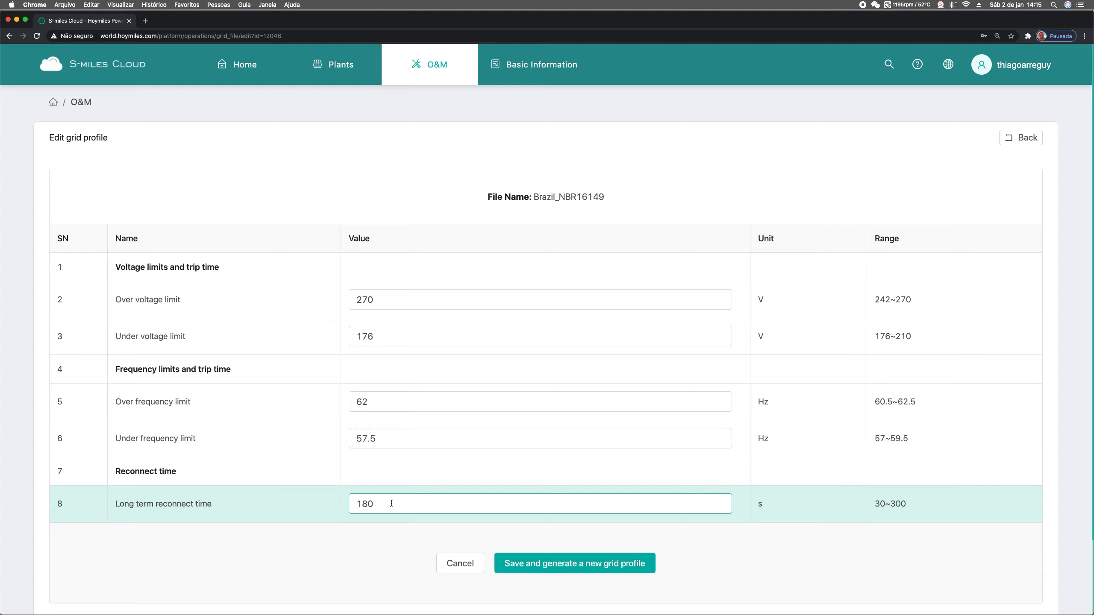
click(458, 565)
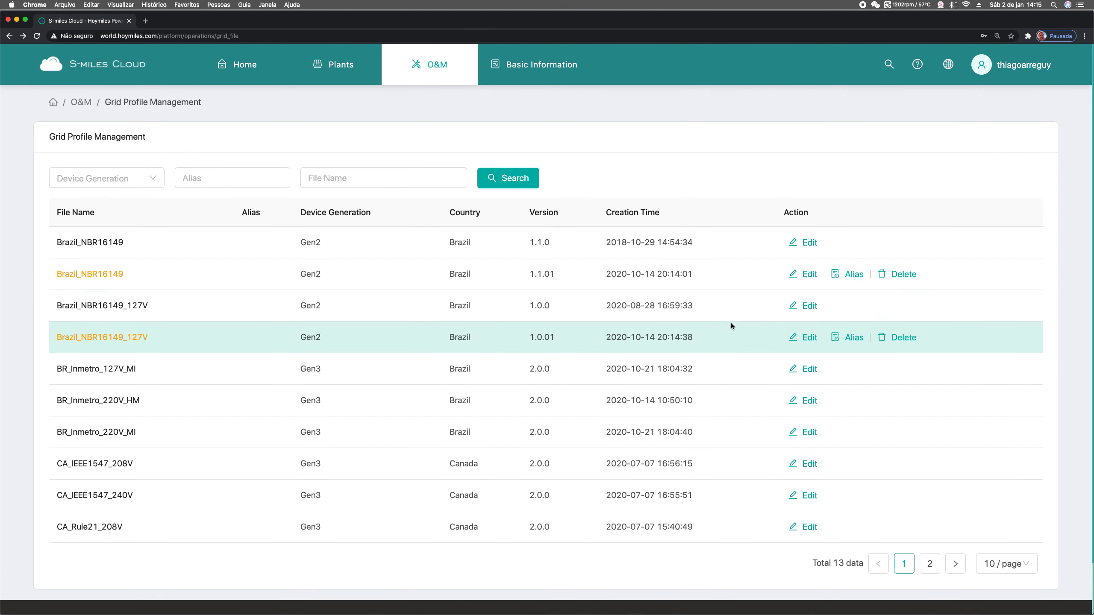
click(853, 274)
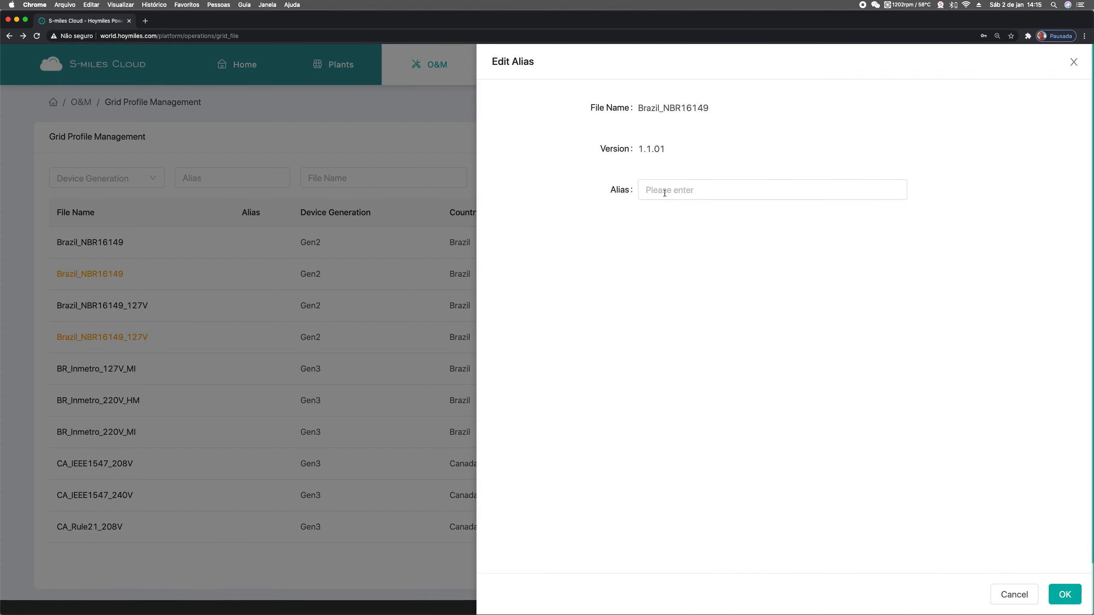
Enter the alias 270V_180s for Brazil_NBR16149 version 1.1.01 and save it
click(664, 192)
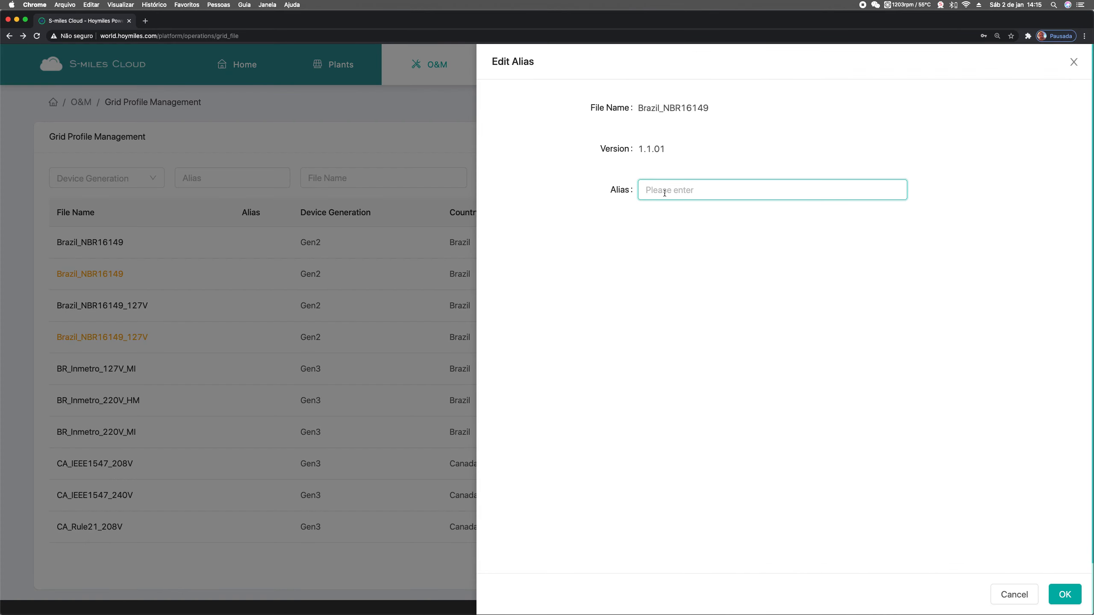
text(220)
key(BackSpace)
key(BackSpace)
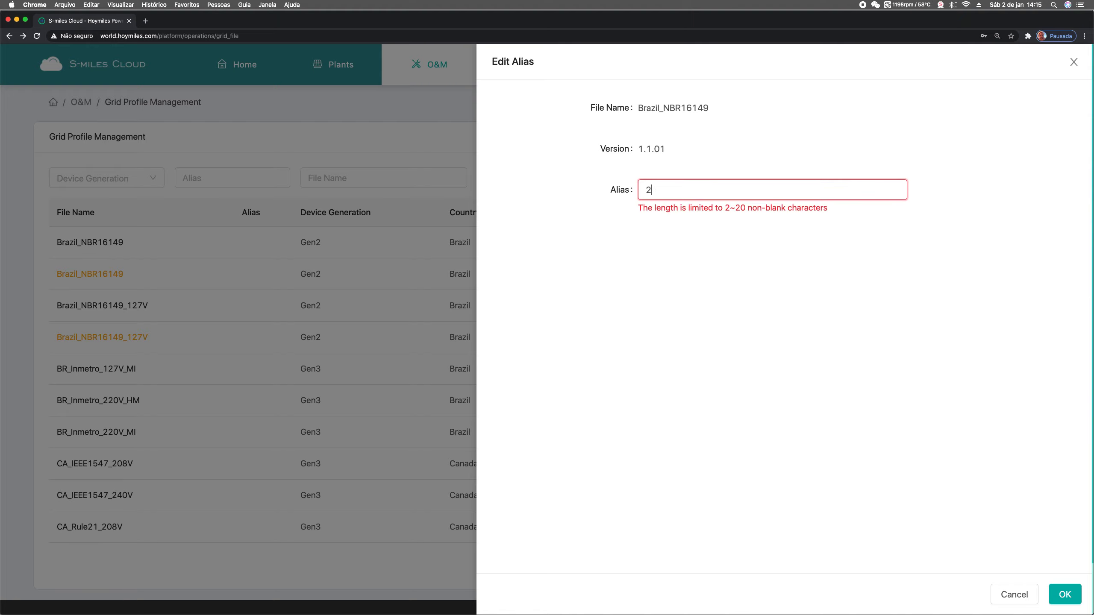
text(70)
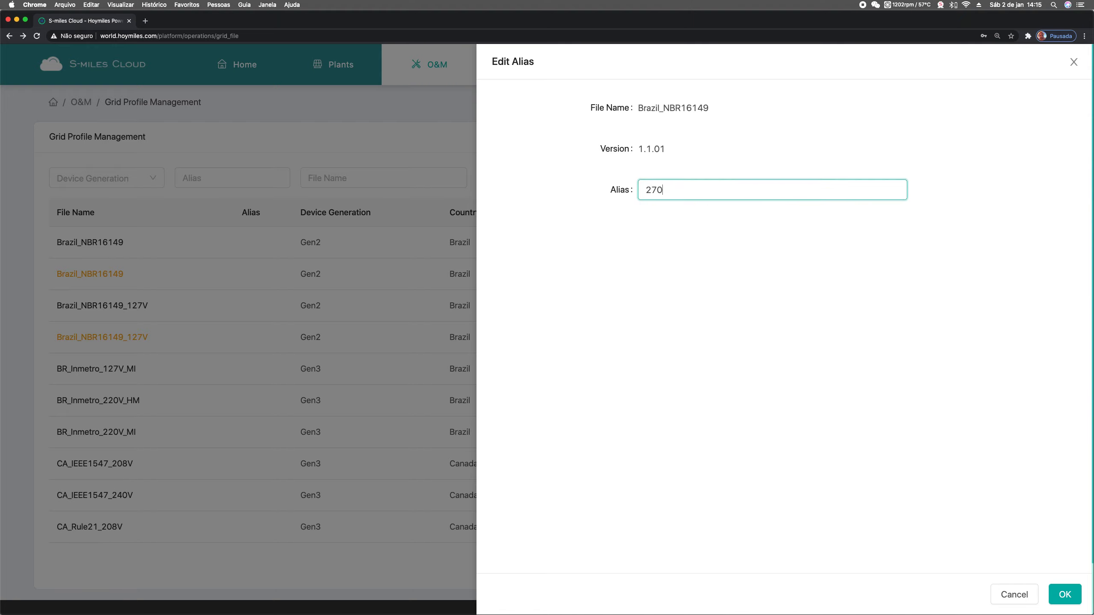
text(V_190s)
key(BackSpace)
key(BackSpace)
text(8)
key(BackSpace)
key(BackSpace)
text(9)
key(BackSpace)
text(80s)
click(1064, 594)
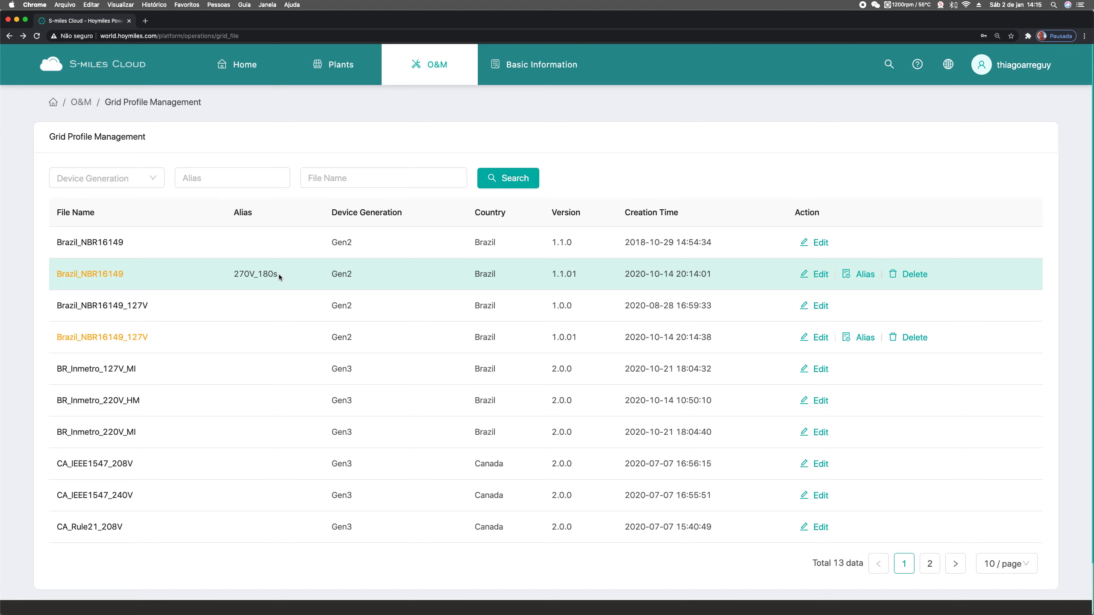
Save a new grid profile from LN_60Hz with long term reconnect time set to 180 s
click(929, 564)
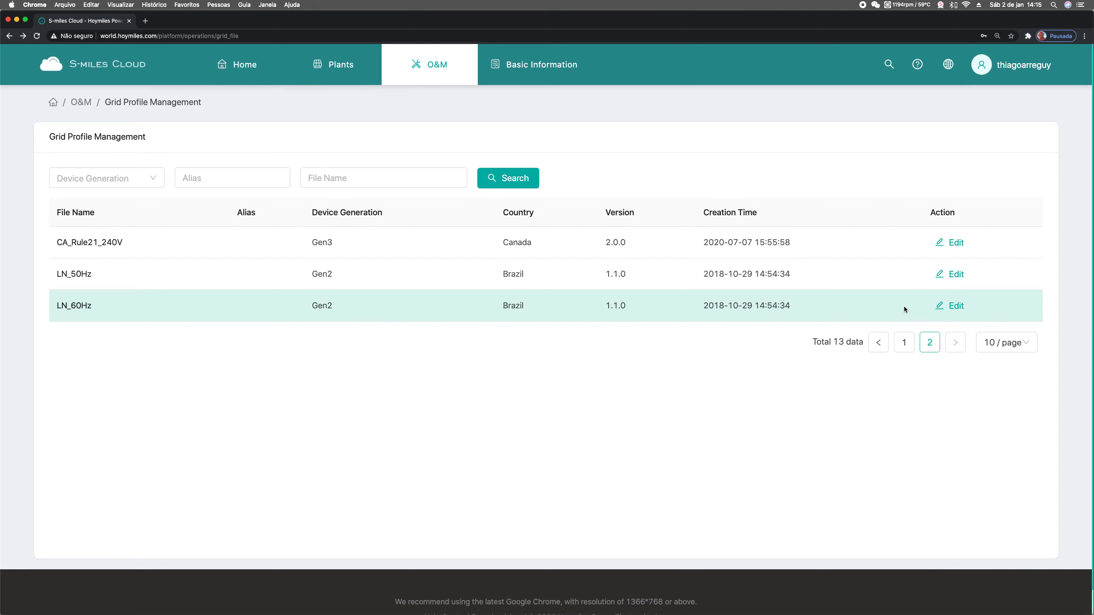
click(954, 307)
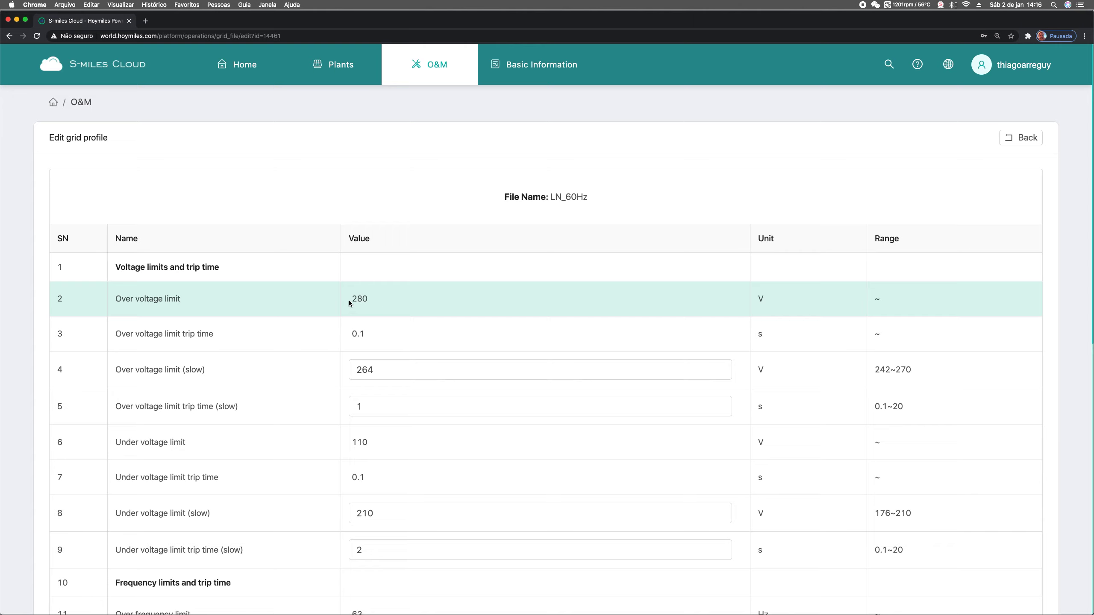
scroll(369, 301, down, 10)
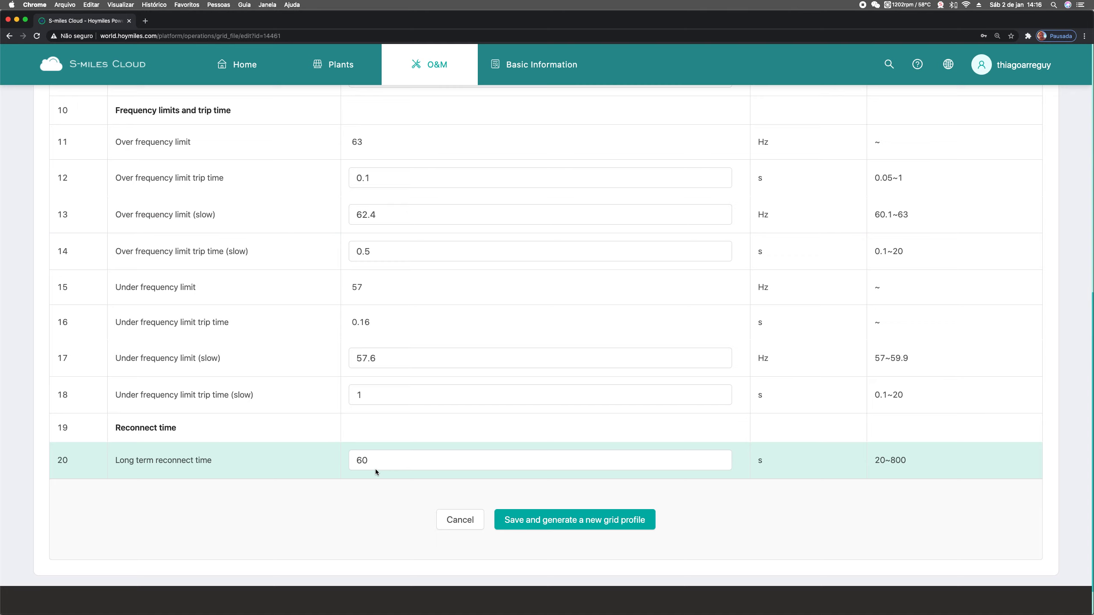
double_click(385, 459)
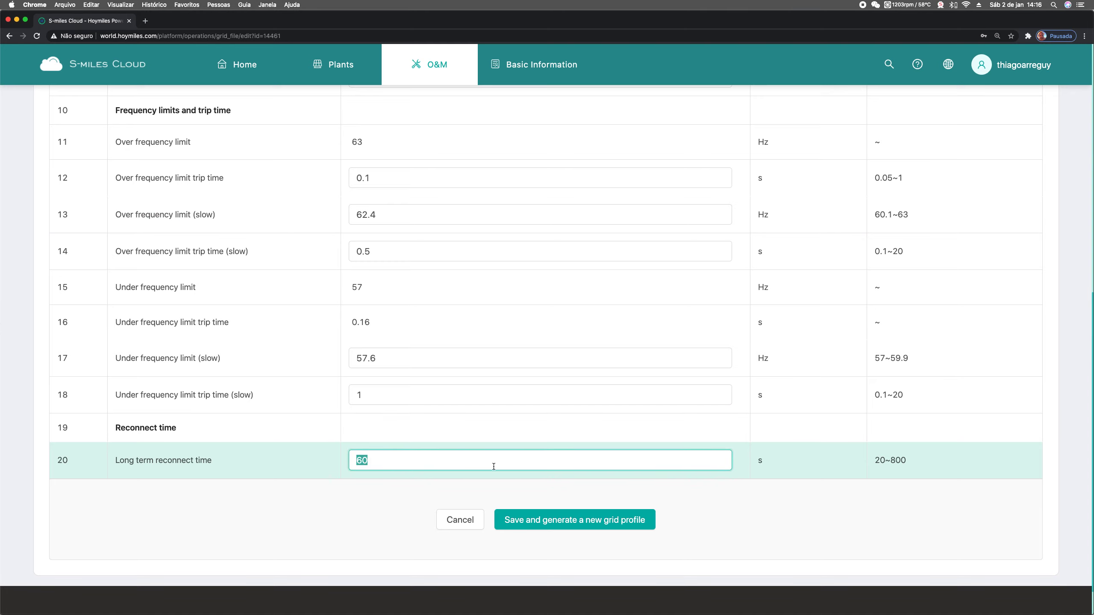
text(180)
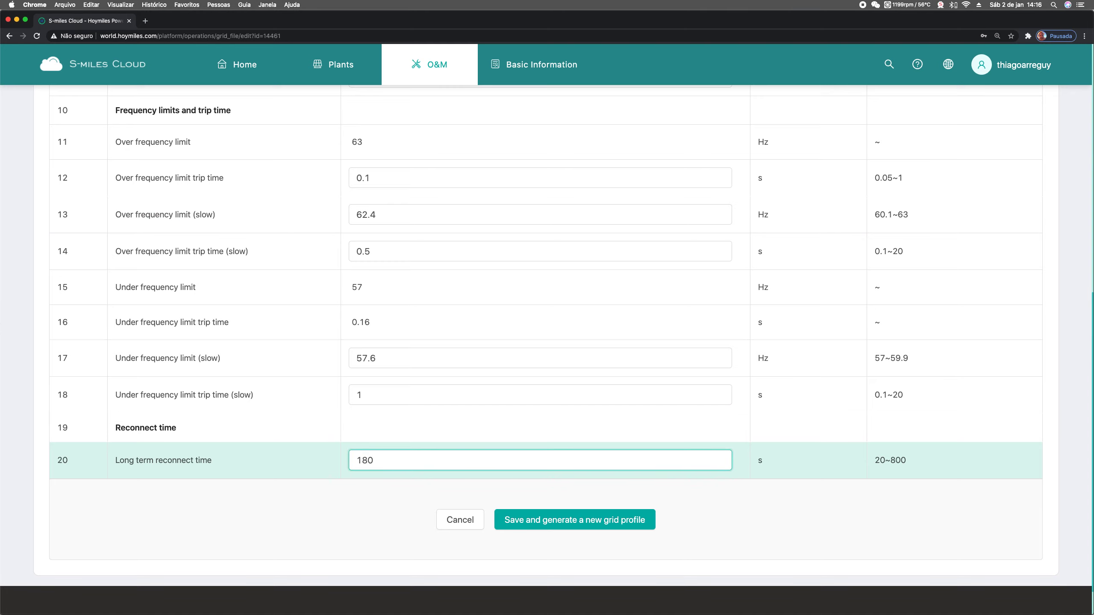
click(606, 525)
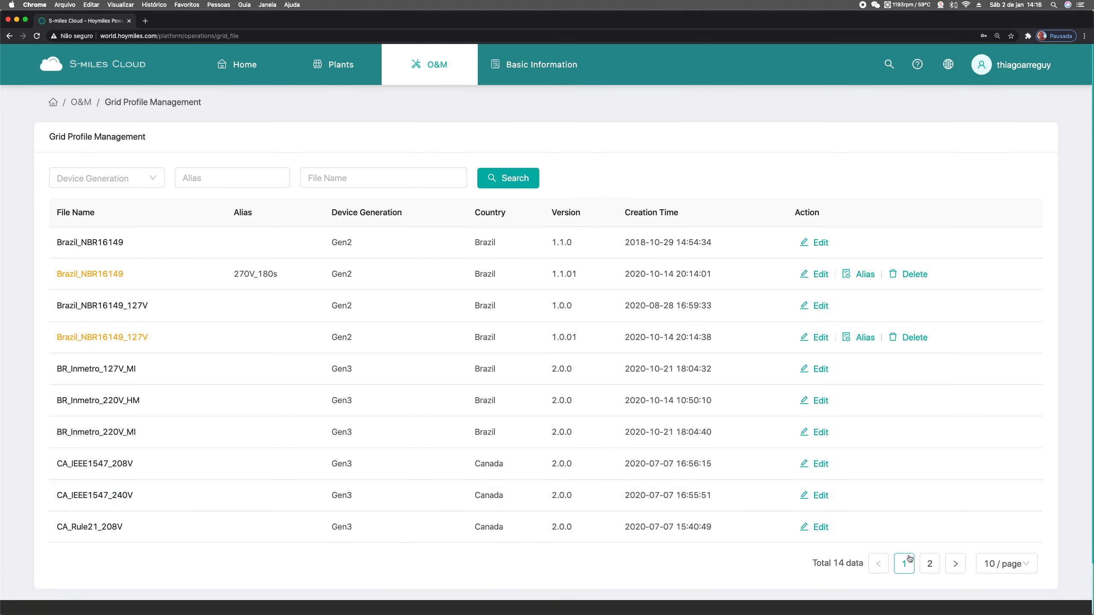
Give the LN_60Hz version 1.1.1 profile on page 2 the alias 280V_180s and save
click(929, 564)
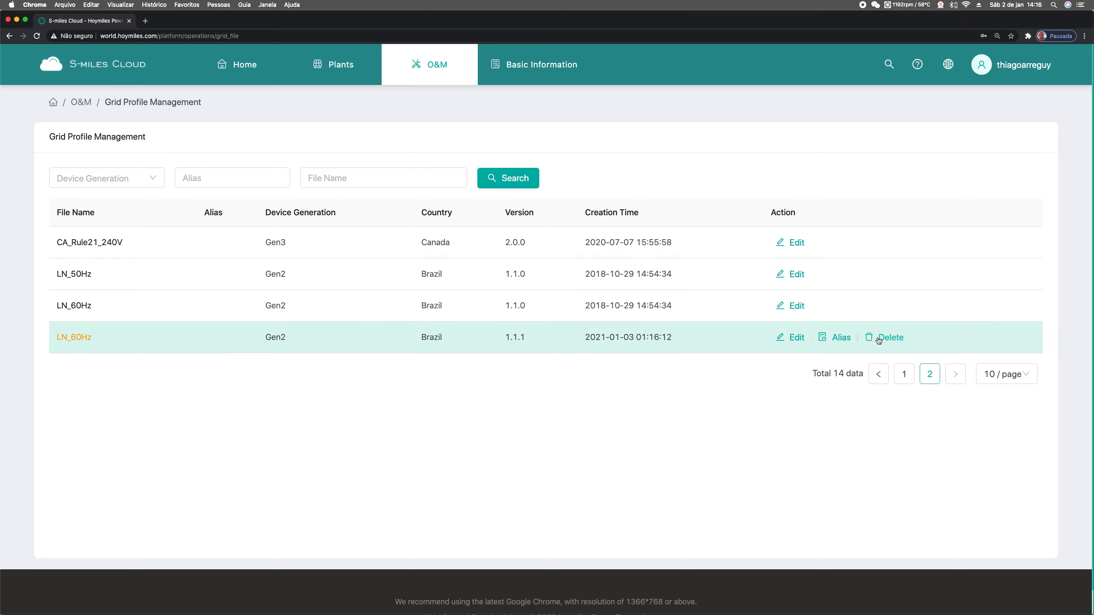
click(841, 338)
click(664, 188)
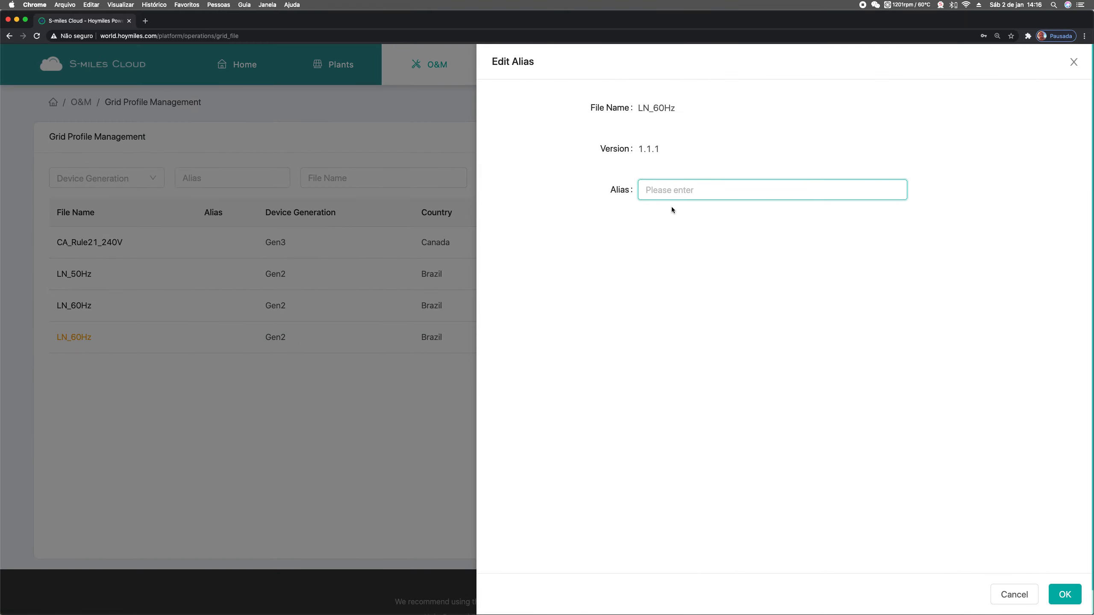
text(280V_180s)
click(1068, 598)
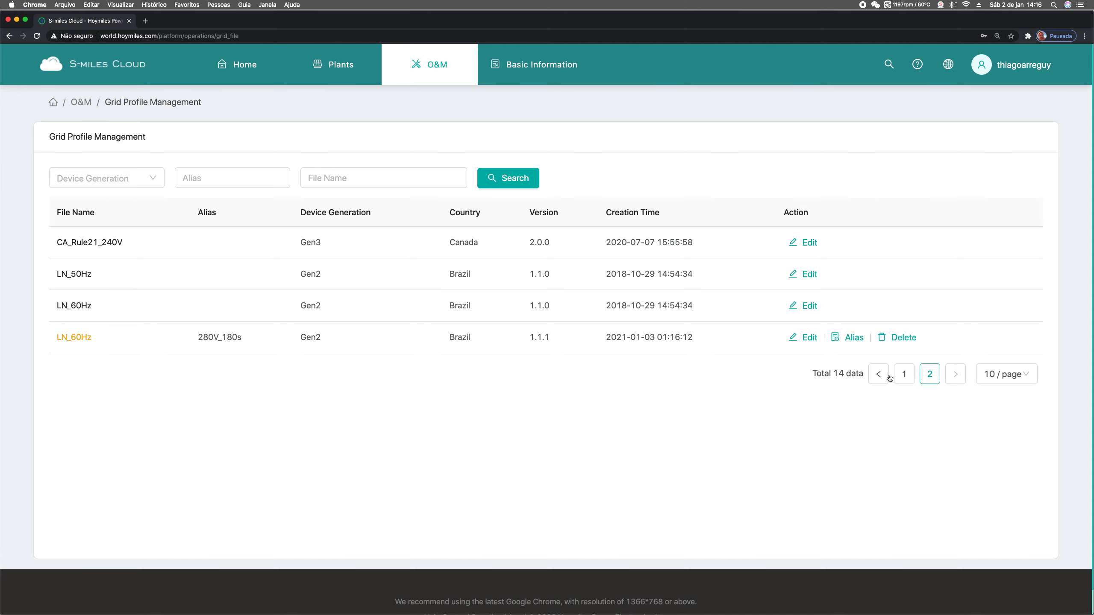
Search Plants by the customer's name and open their 3.04 kW plant dashboard
click(874, 375)
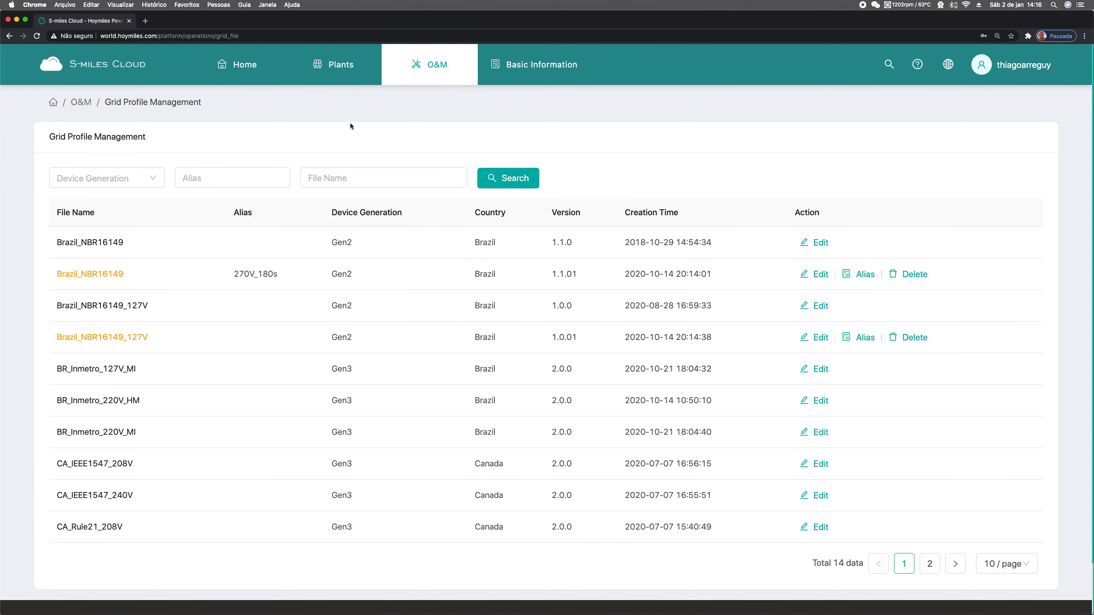
click(343, 66)
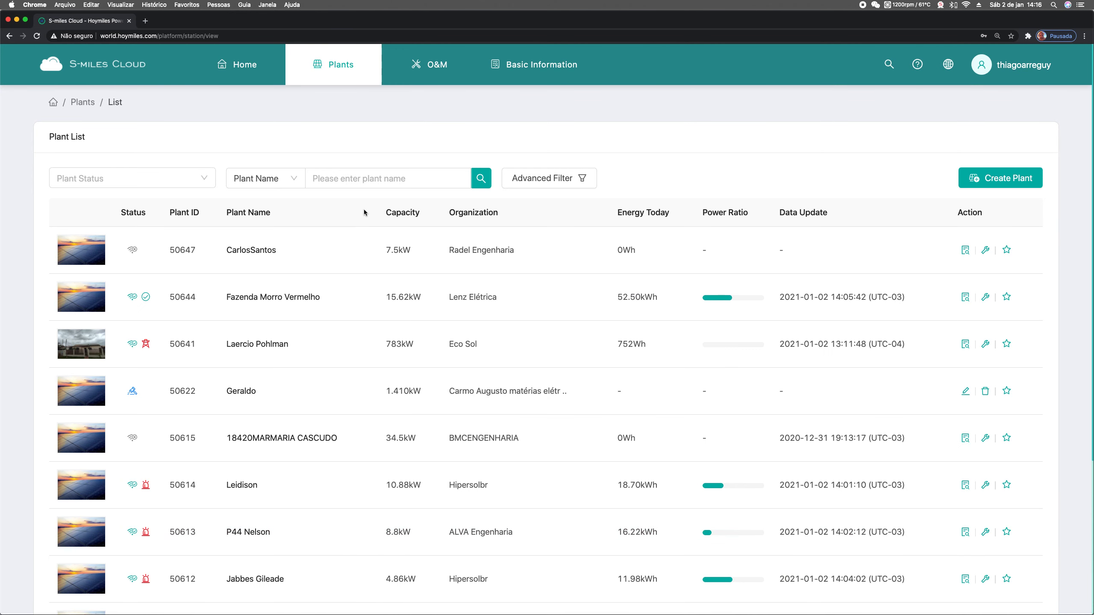
click(369, 178)
click(483, 181)
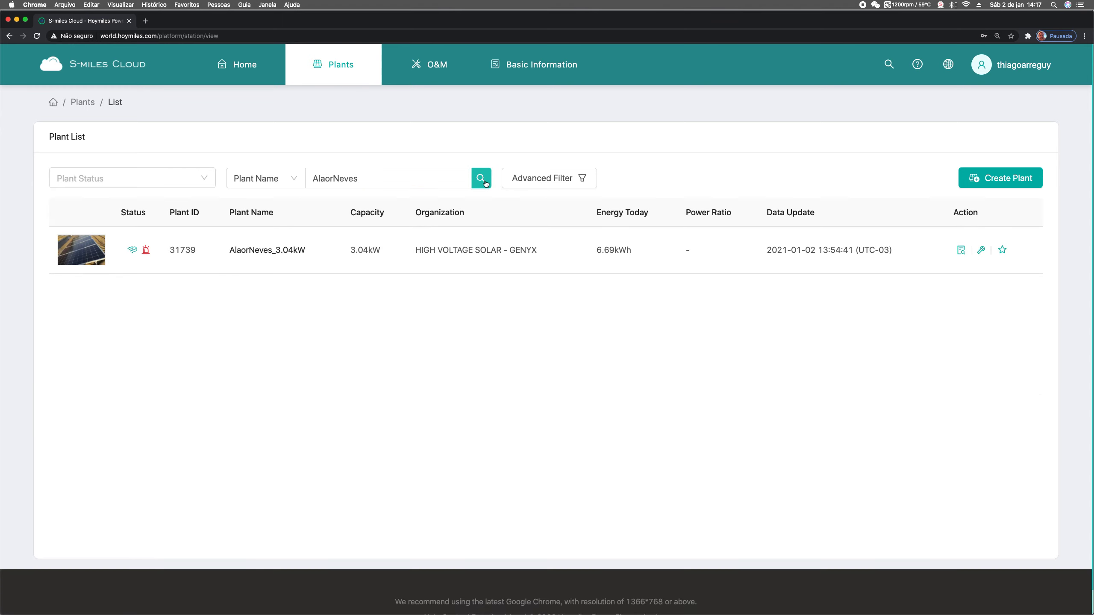
click(264, 254)
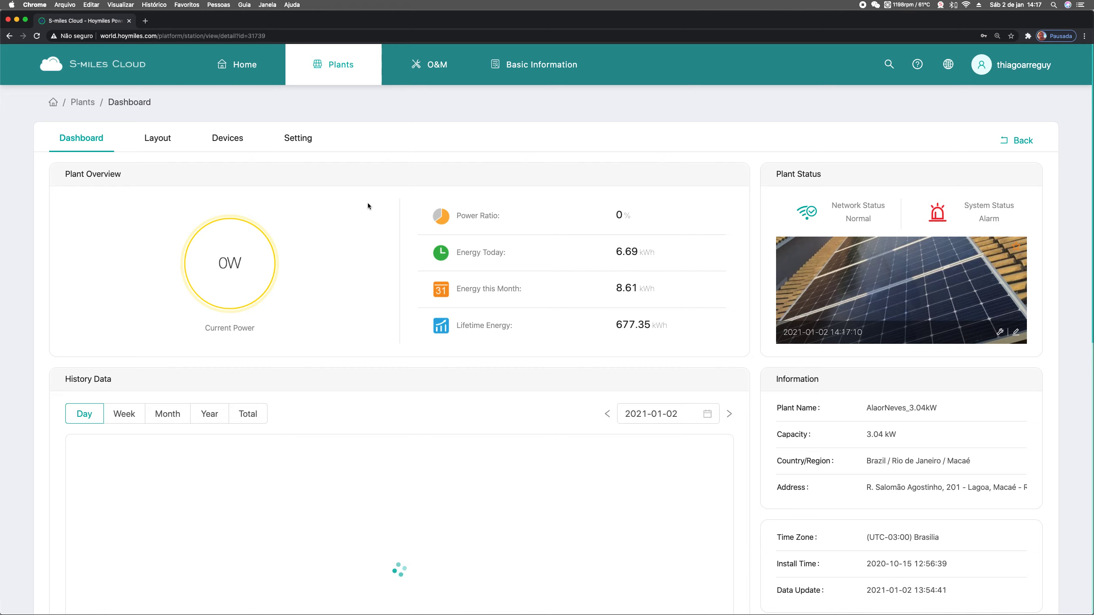
click(226, 138)
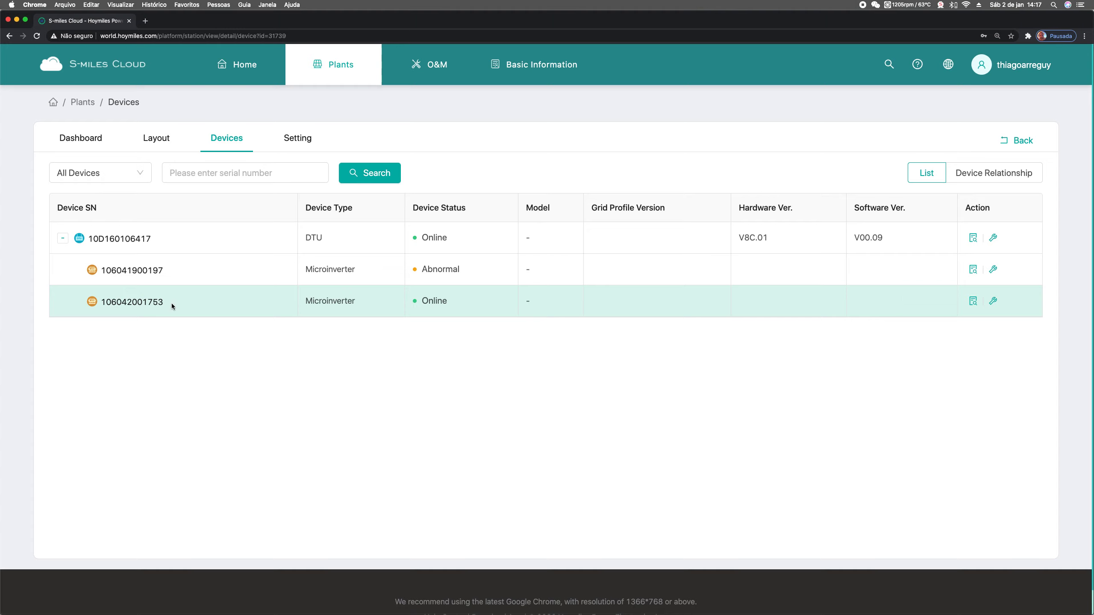
click(993, 301)
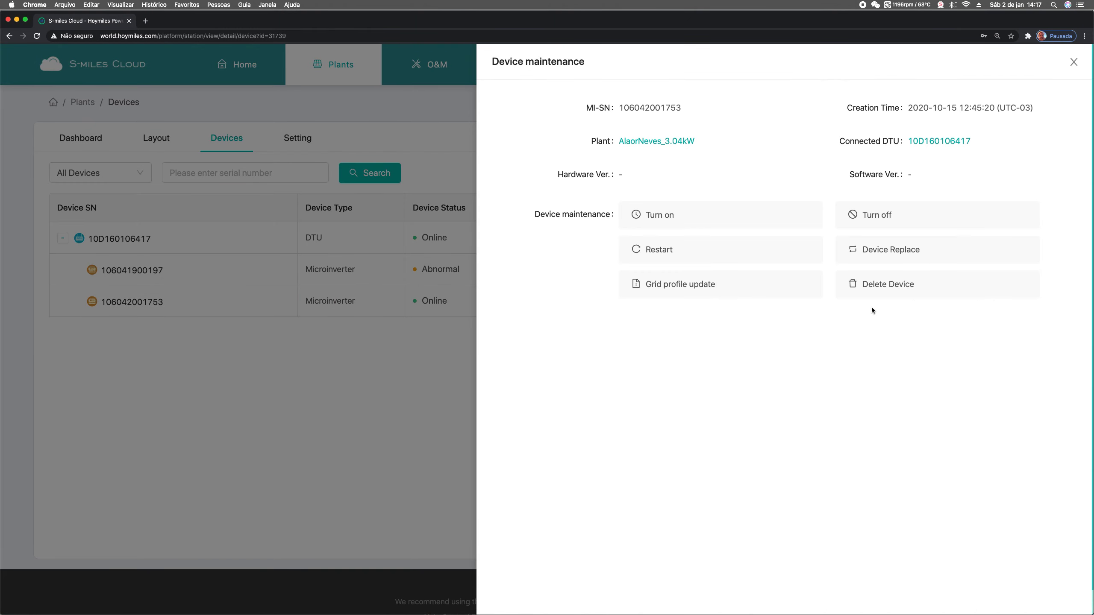
click(676, 288)
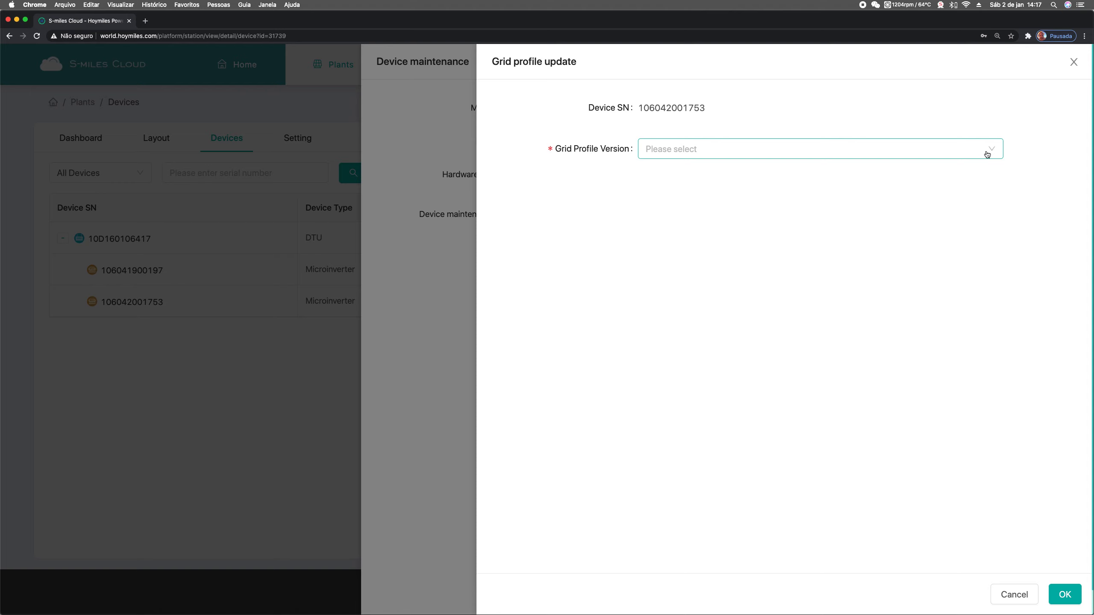
click(989, 151)
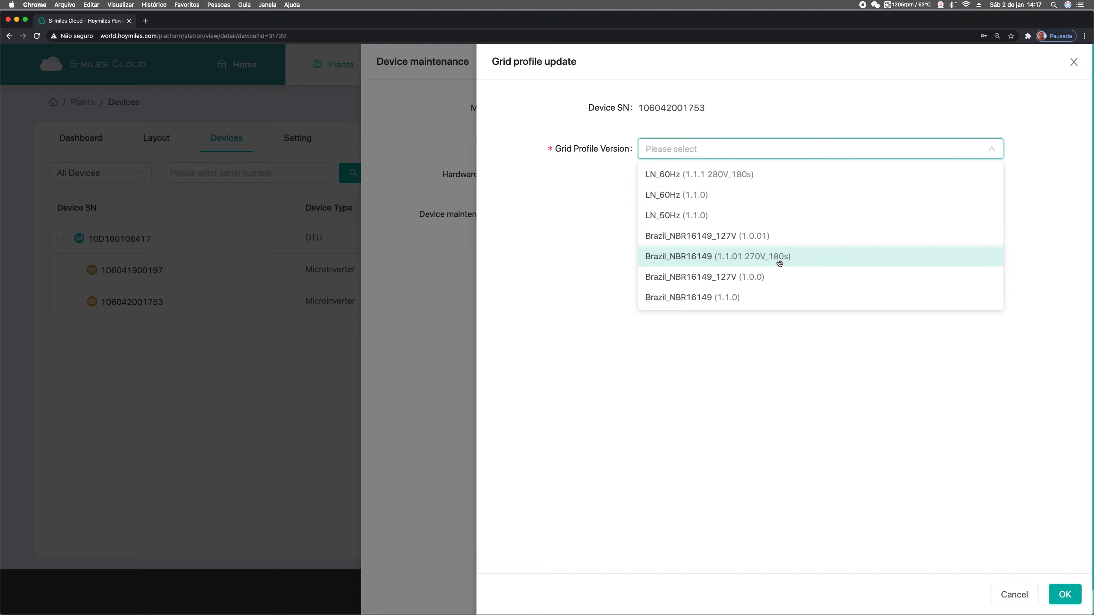
click(764, 258)
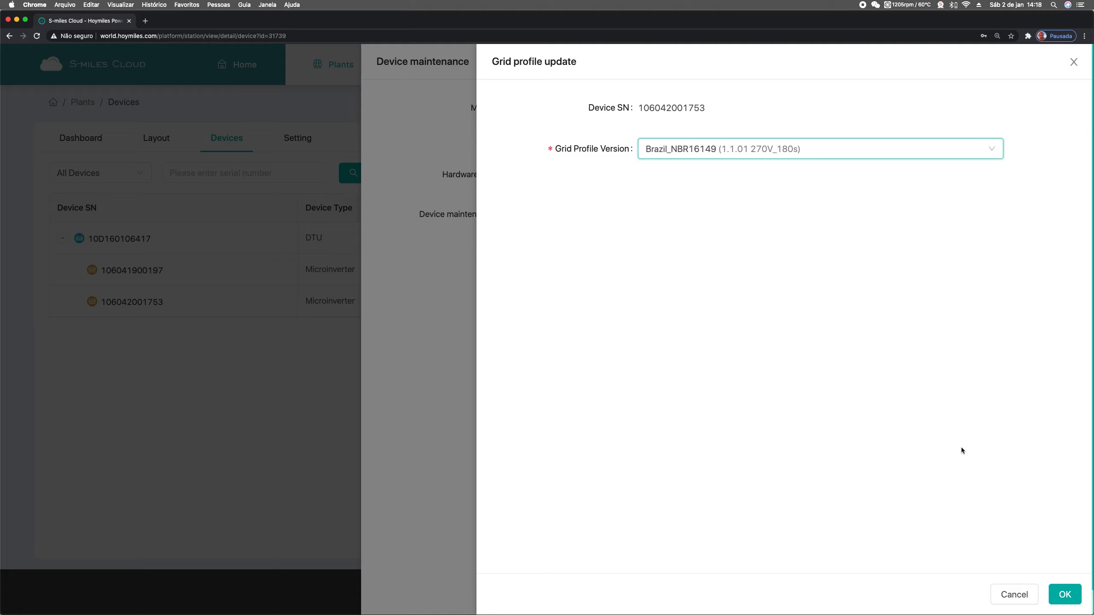
click(1064, 594)
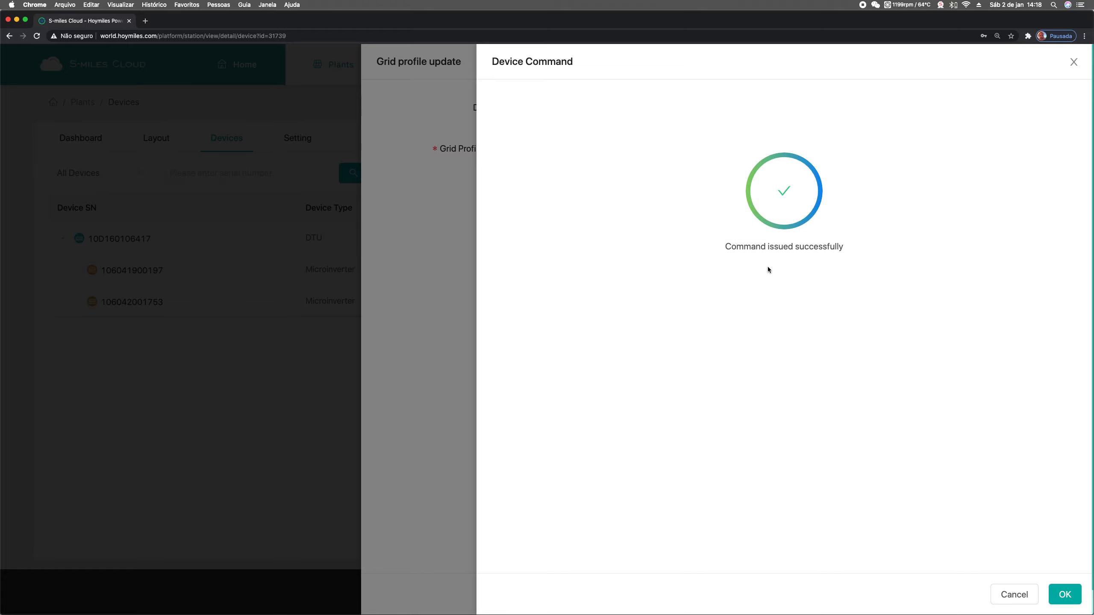
click(1060, 595)
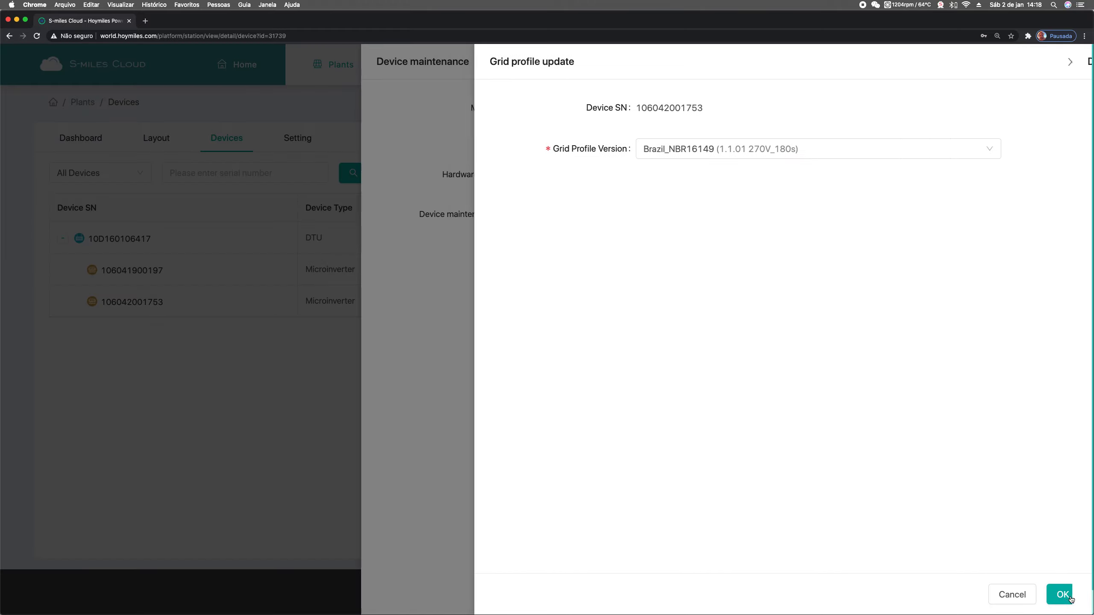
Issue the update command a second time, then close the update and maintenance panels
click(1065, 597)
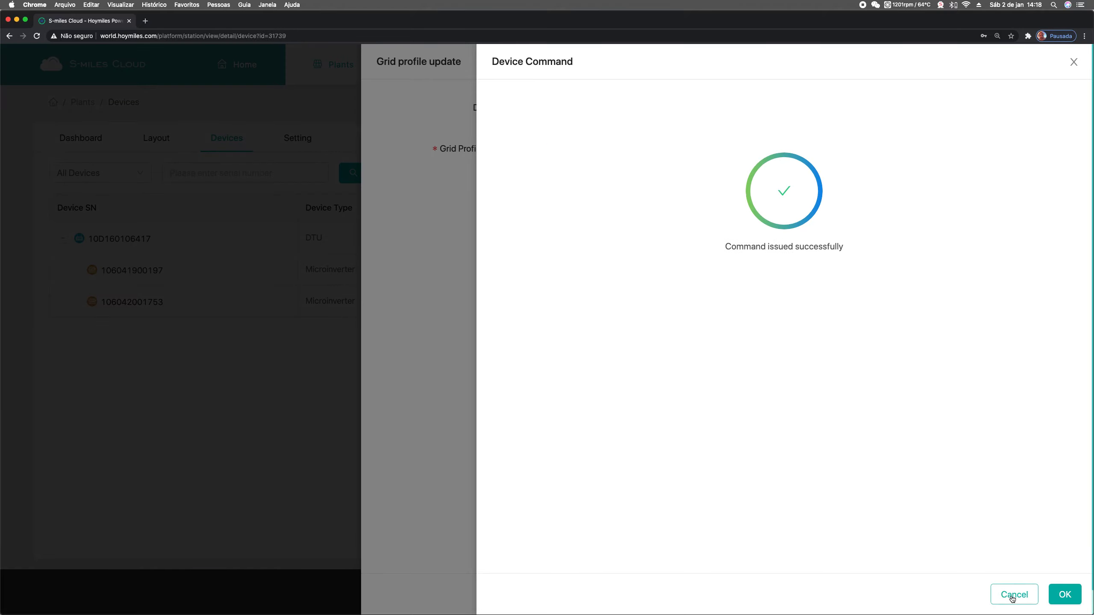
click(1065, 596)
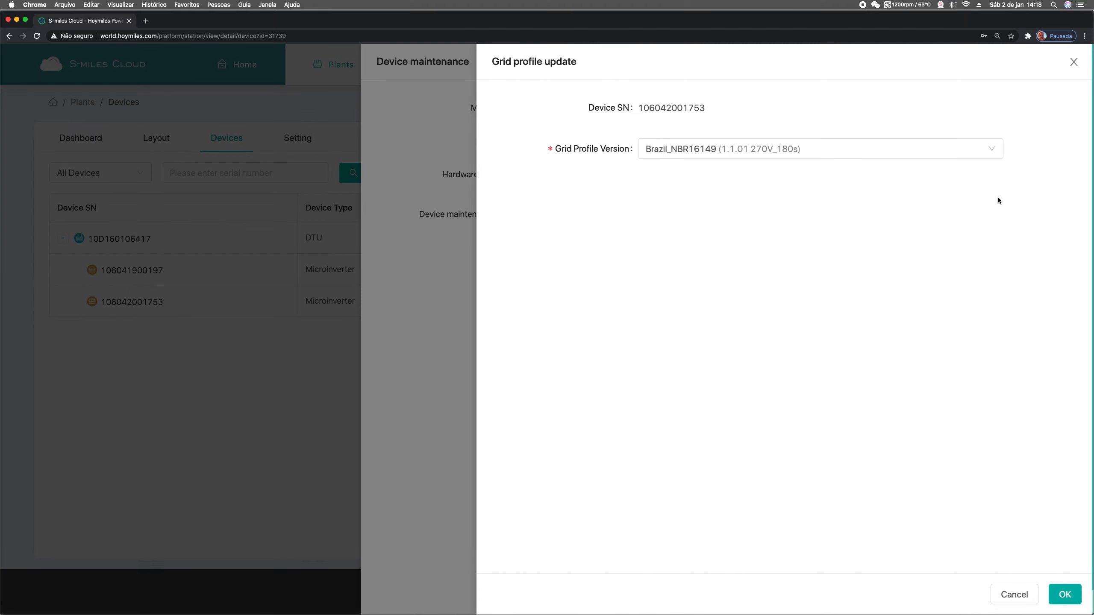
click(1074, 63)
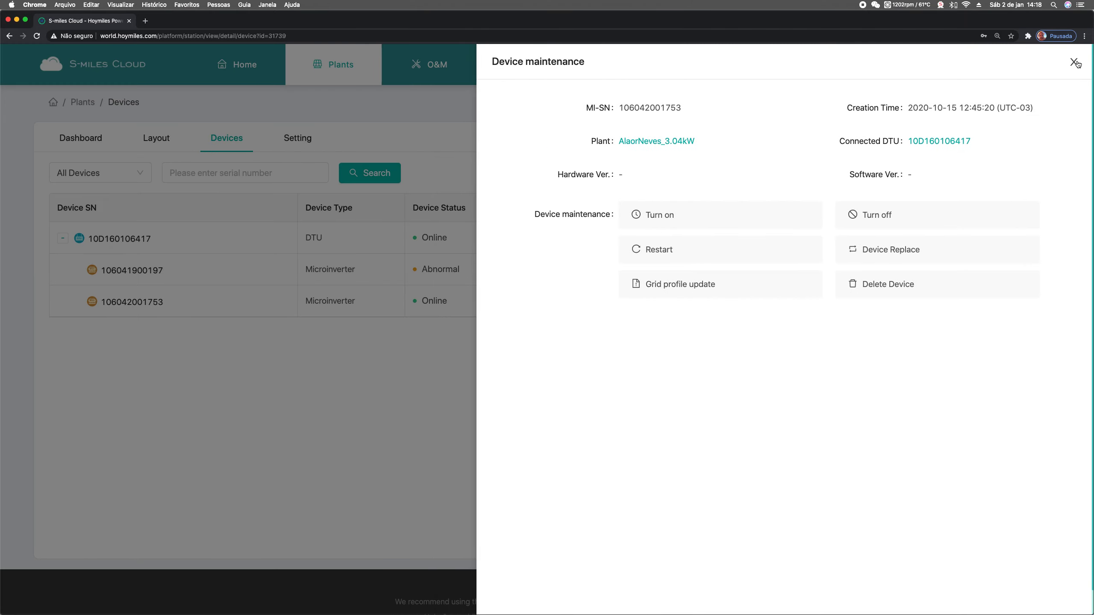
click(1074, 63)
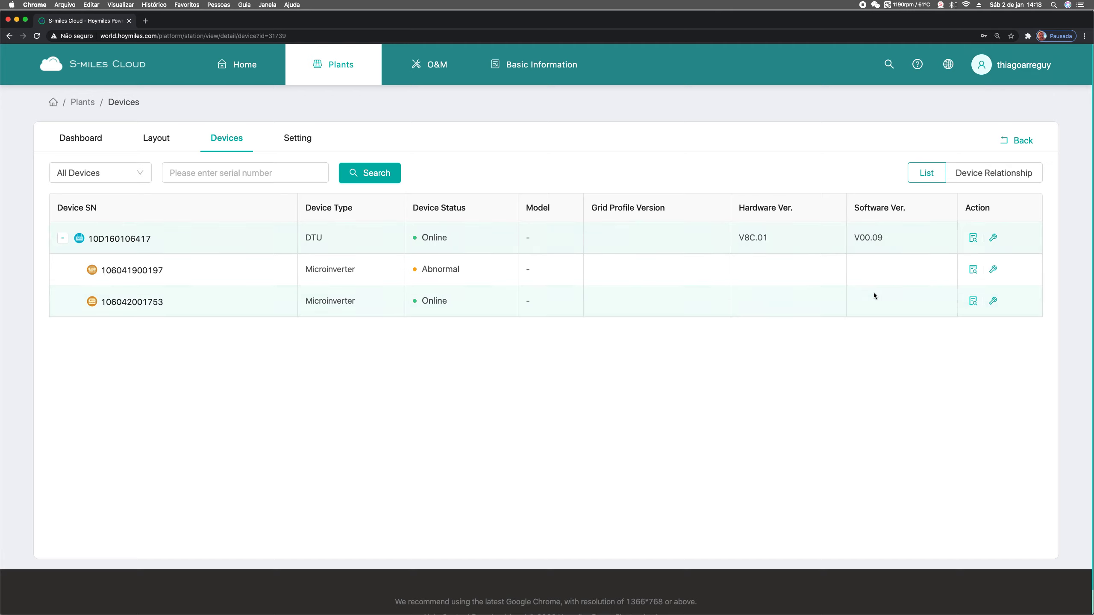